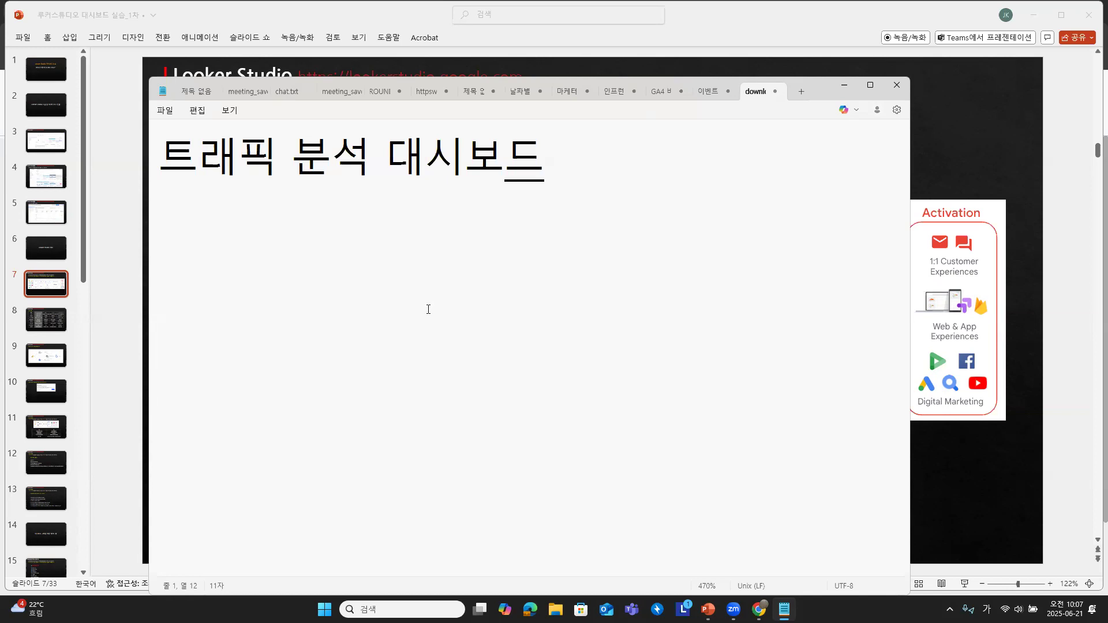
- Add the line "대시보드 기획(데이터 분석)" below the 트래픽 분석 대시보드 heading, separated by a blank line
{"action": "key", "text": "Return"}
{"action": "key", "text": "Return"}
{"action": "key", "text": "Return"}
{"action": "type", "text": "대시보드 기획"}
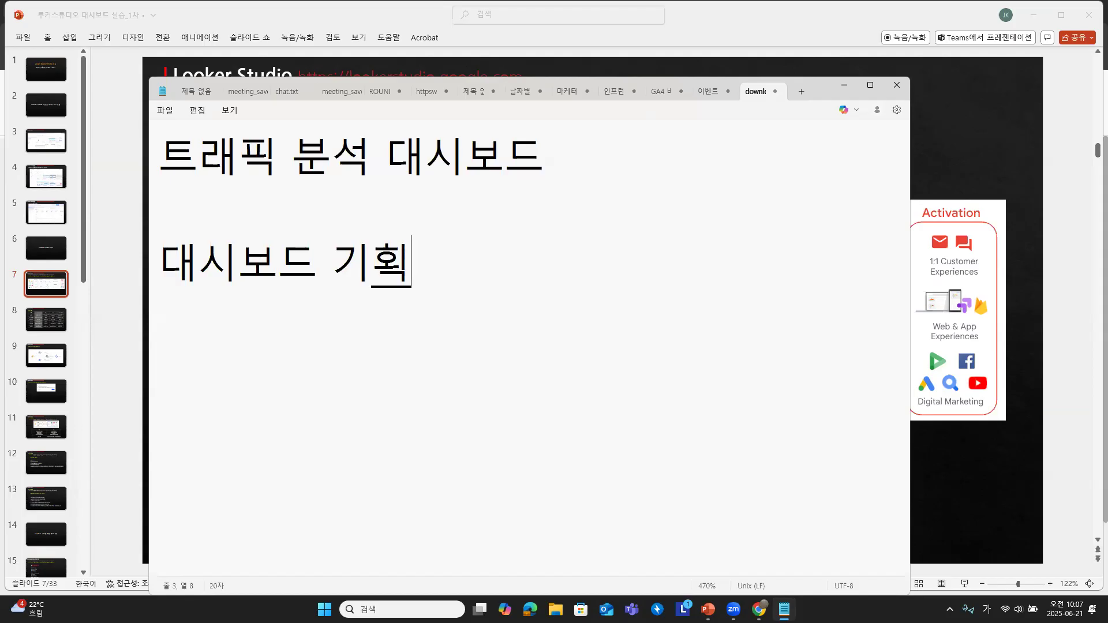
{"action": "type", "text": "(데"}
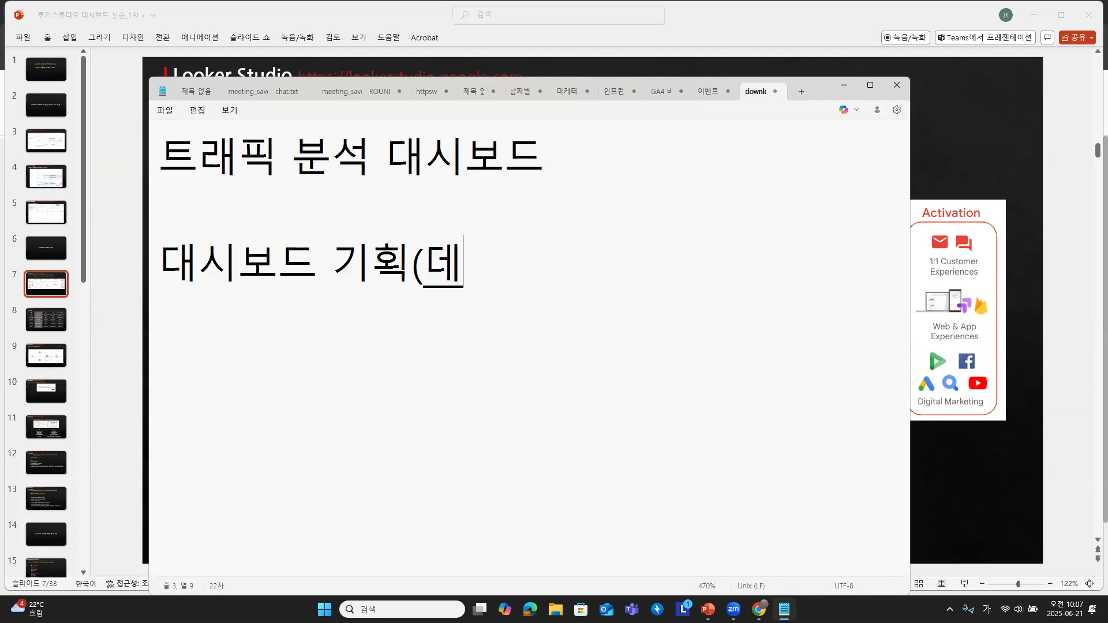
{"action": "type", "text": "이터 분석)"}
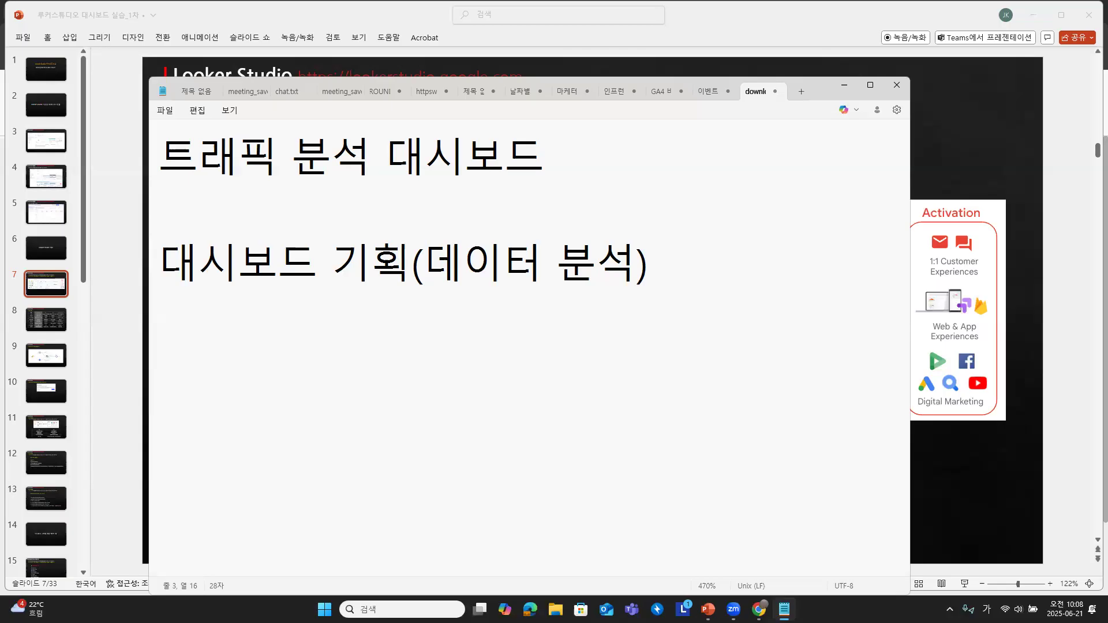
- Switch to the 루커1차 샘플 대시보드 report in Chrome and box the 세션수/총 사용자 and 거래/구매 수익 scorecard pairs, adding a check mark at 구매 수익
{"action": "left_click", "coordinate": [759, 610]}
{"action": "left_click", "coordinate": [724, 576]}
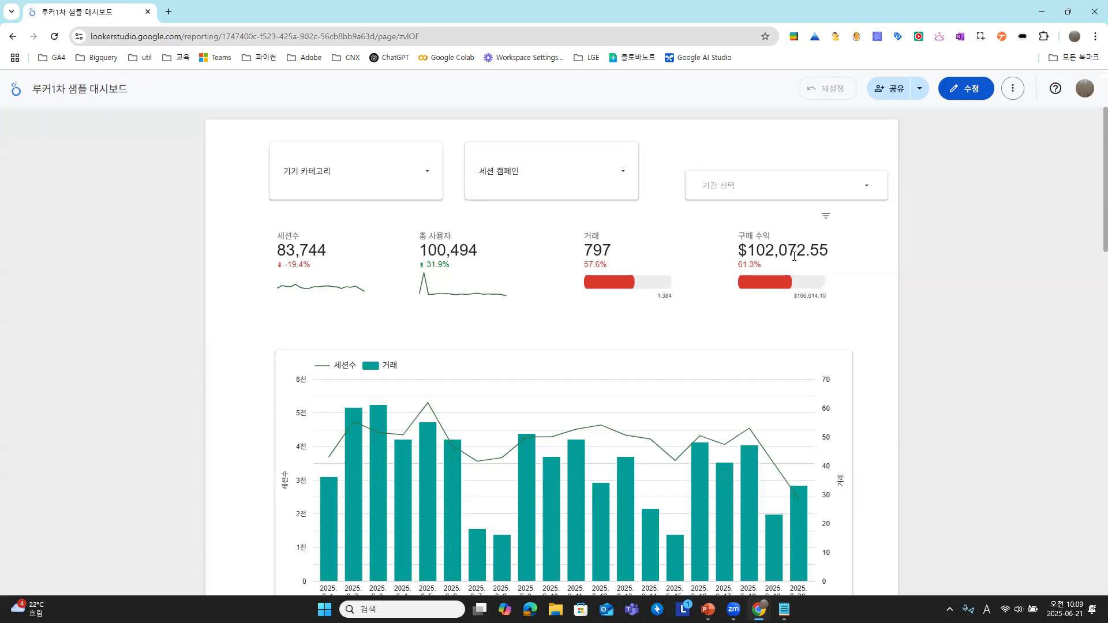
{"action": "key", "text": "ctrl+2"}
{"action": "mouse_move", "coordinate": [260, 210]}
{"action": "left_mouse_down"}
{"action": "mouse_move", "coordinate": [364, 266]}
{"action": "mouse_move", "coordinate": [513, 306]}
{"action": "mouse_move", "coordinate": [506, 314]}
{"action": "left_mouse_up"}
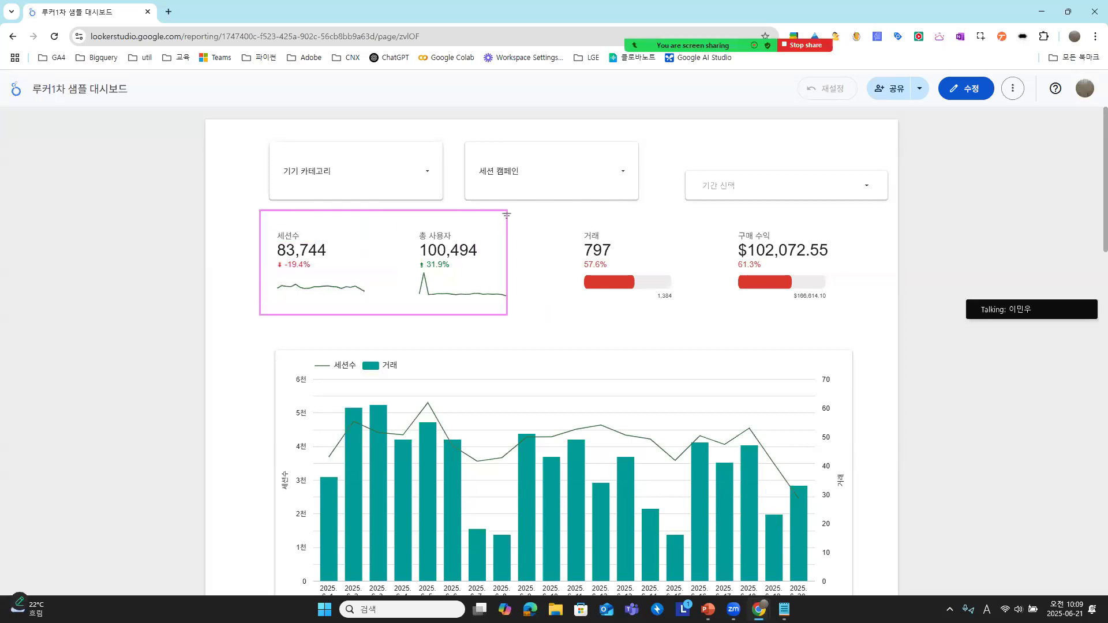
{"action": "mouse_move", "coordinate": [565, 219]}
{"action": "left_mouse_down"}
{"action": "mouse_move", "coordinate": [629, 266]}
{"action": "mouse_move", "coordinate": [844, 319]}
{"action": "left_mouse_up"}
{"action": "mouse_move", "coordinate": [720, 202]}
{"action": "left_mouse_down"}
{"action": "mouse_move", "coordinate": [726, 212]}
{"action": "mouse_move", "coordinate": [784, 187]}
{"action": "left_mouse_up"}
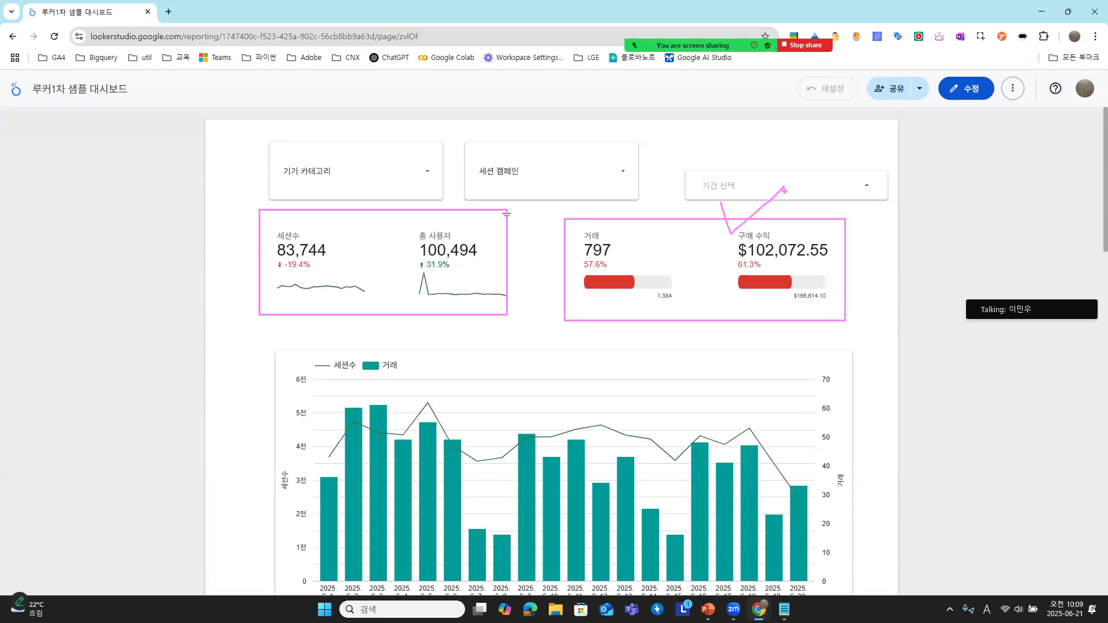
- Box June 7 and 8 on the daily 세션수 and 거래 chart, marking the line points and bar tops for both days
{"action": "scroll", "coordinate": [747, 269], "scroll_direction": "down", "scroll_amount": 1}
{"action": "scroll", "coordinate": [748, 274], "scroll_direction": "down", "scroll_amount": 1}
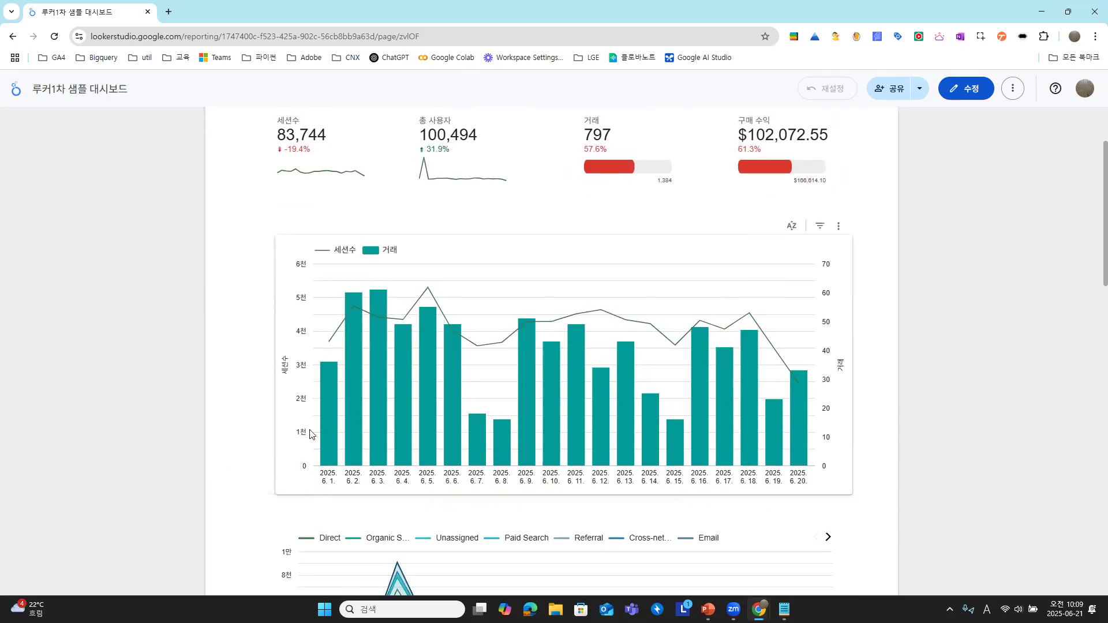
{"action": "mouse_move", "coordinate": [328, 426]}
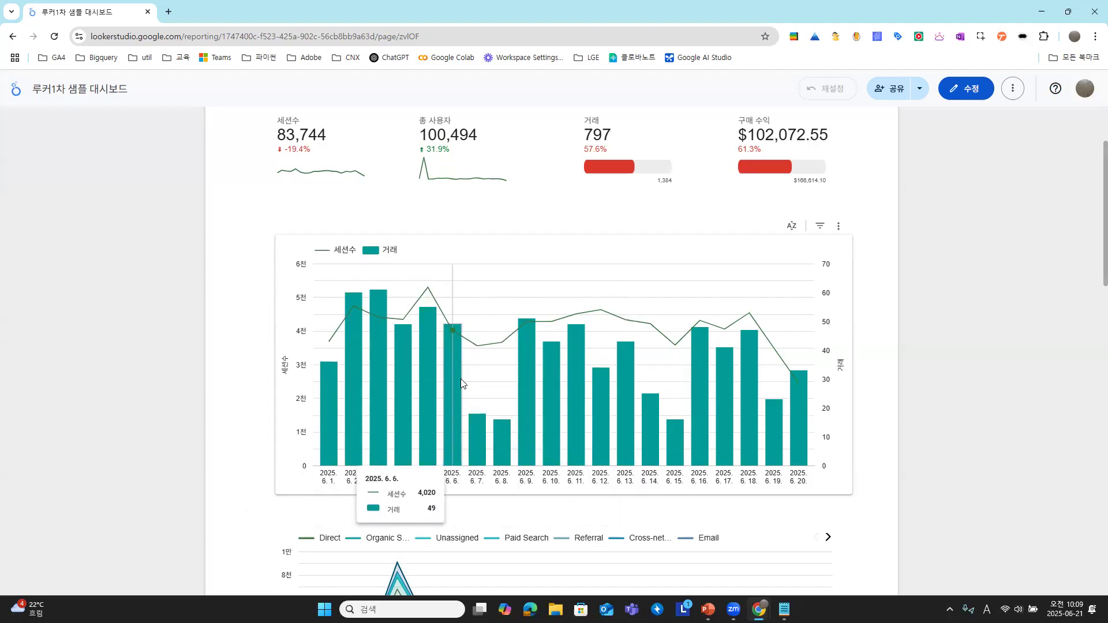
{"action": "mouse_move", "coordinate": [463, 294]}
{"action": "left_mouse_down"}
{"action": "mouse_move", "coordinate": [516, 407]}
{"action": "mouse_move", "coordinate": [522, 498]}
{"action": "left_mouse_up"}
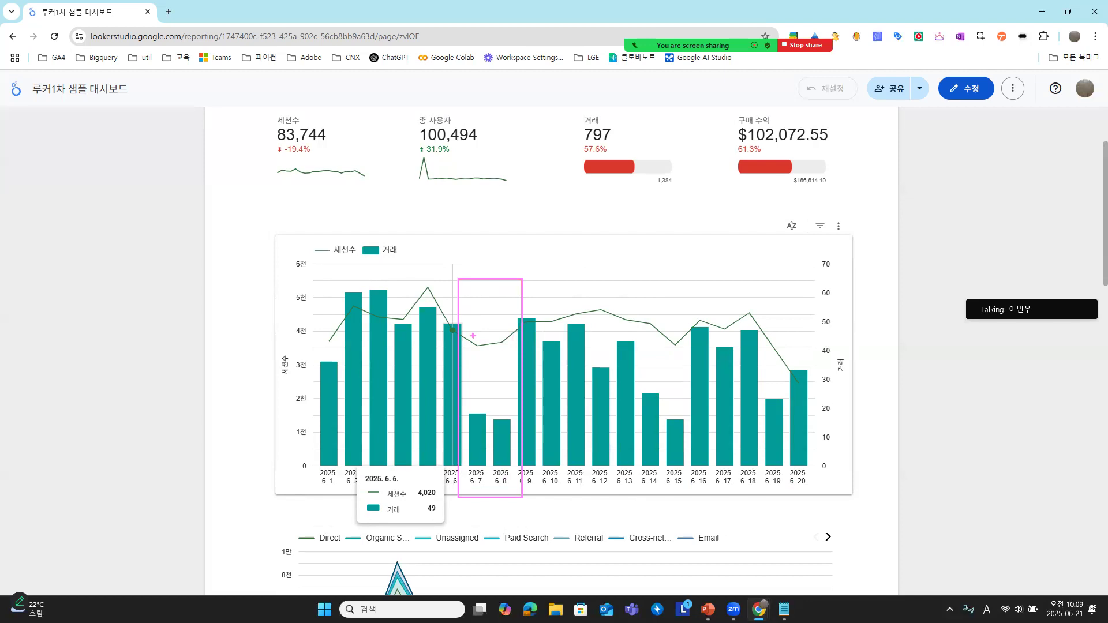
{"action": "mouse_move", "coordinate": [472, 334]}
{"action": "left_mouse_down"}
{"action": "mouse_move", "coordinate": [517, 334]}
{"action": "mouse_move", "coordinate": [518, 359]}
{"action": "mouse_move", "coordinate": [464, 365]}
{"action": "mouse_move", "coordinate": [454, 331]}
{"action": "left_mouse_up"}
{"action": "left_click_drag", "start_coordinate": [468, 399], "coordinate": [521, 402]}
{"action": "mouse_move", "coordinate": [473, 412]}
{"action": "left_mouse_down"}
{"action": "mouse_move", "coordinate": [513, 413]}
{"action": "mouse_move", "coordinate": [464, 400]}
{"action": "left_mouse_up"}
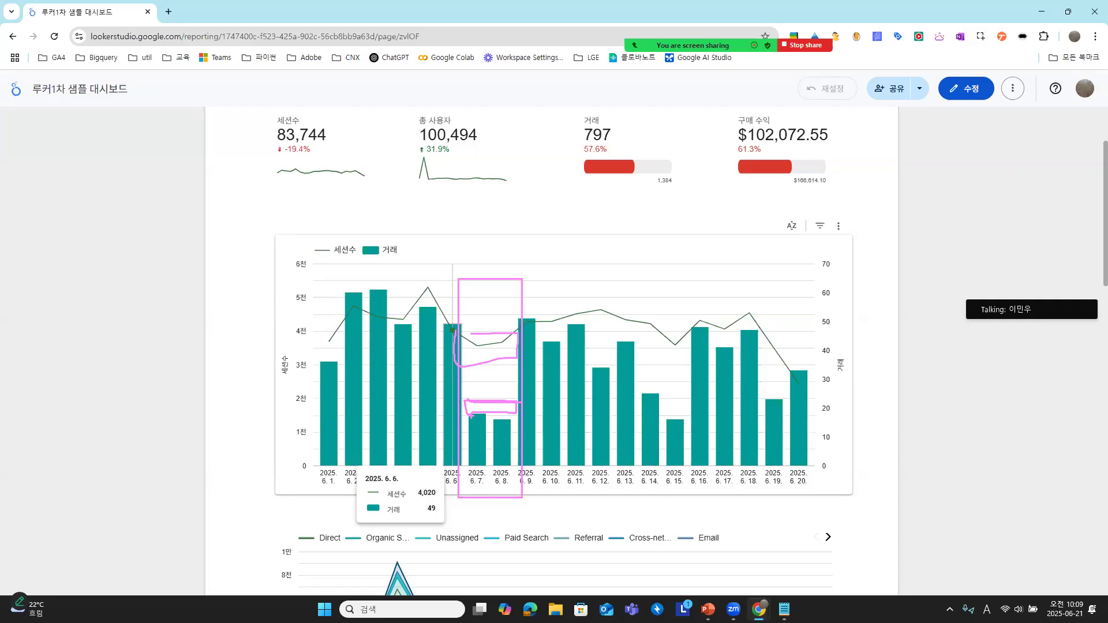
- Examine the daily traffic by channel area chart and the rows of the 세션 캠페인 performance table
{"action": "scroll", "coordinate": [232, 422], "scroll_direction": "down", "scroll_amount": 5}
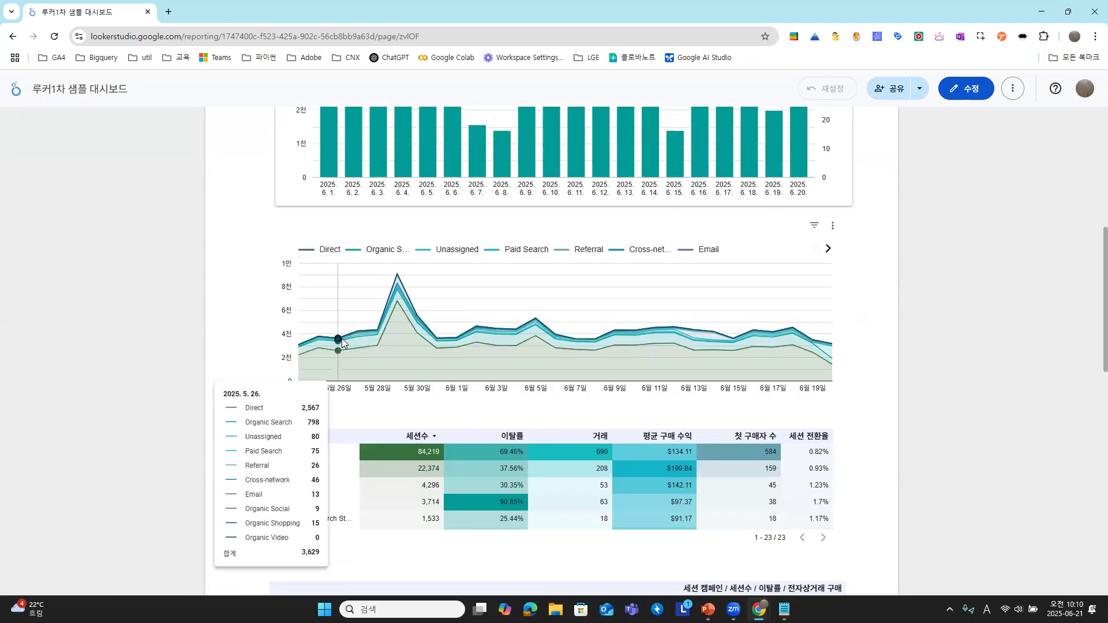
{"action": "mouse_move", "coordinate": [429, 317]}
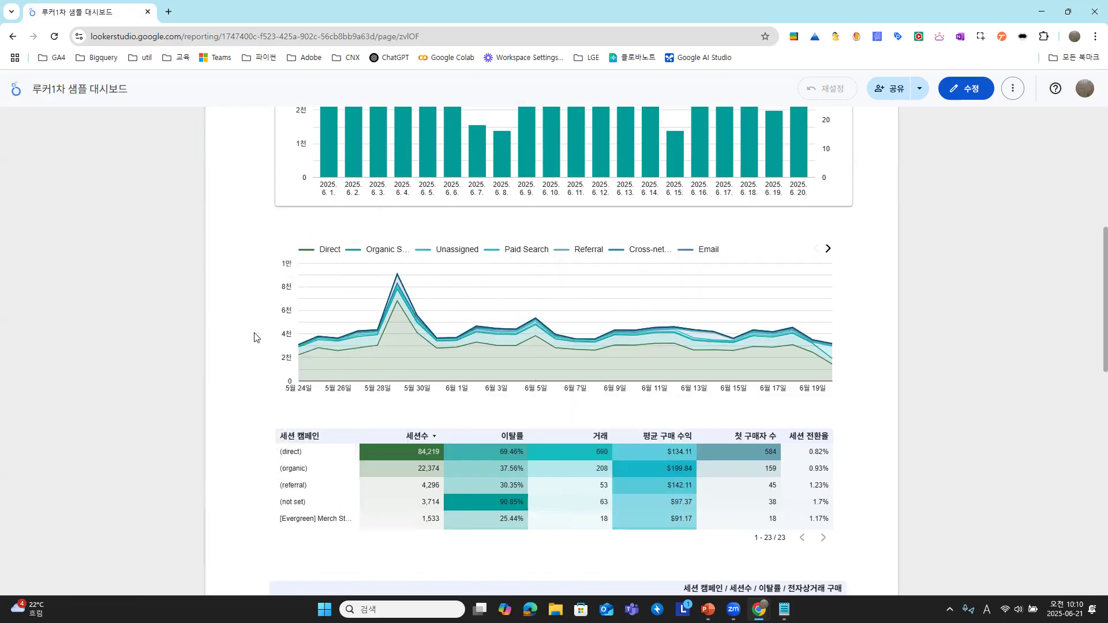
{"action": "scroll", "coordinate": [256, 337], "scroll_direction": "down", "scroll_amount": 2}
{"action": "scroll", "coordinate": [254, 338], "scroll_direction": "down", "scroll_amount": 1}
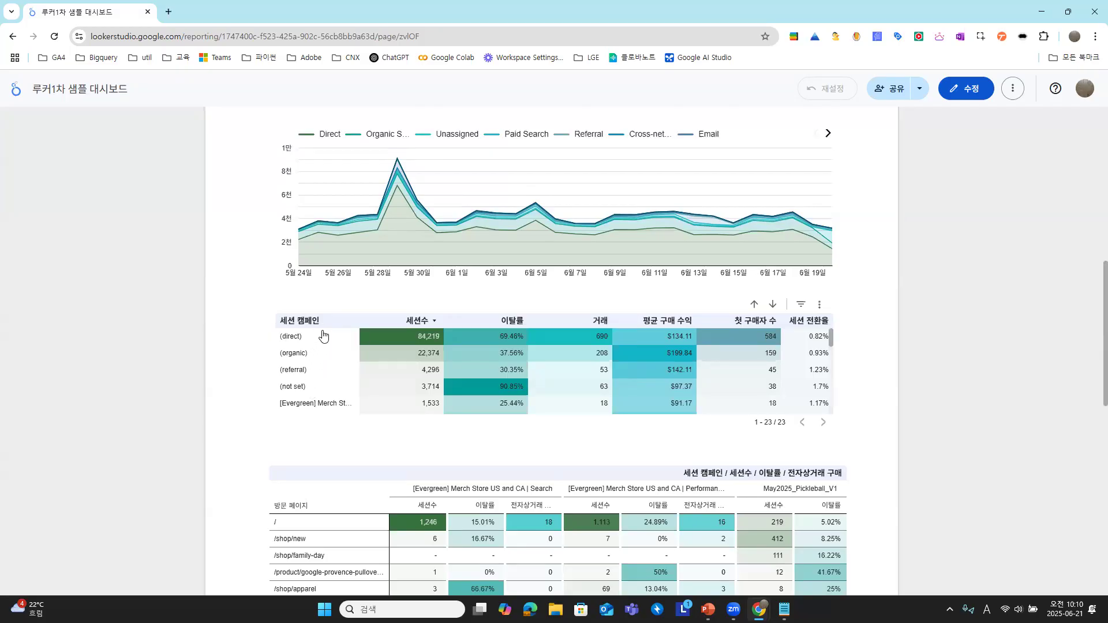
{"action": "mouse_move", "coordinate": [393, 231]}
{"action": "scroll", "coordinate": [780, 353], "scroll_direction": "down", "scroll_amount": 3}
{"action": "scroll", "coordinate": [633, 354], "scroll_direction": "up", "scroll_amount": 2}
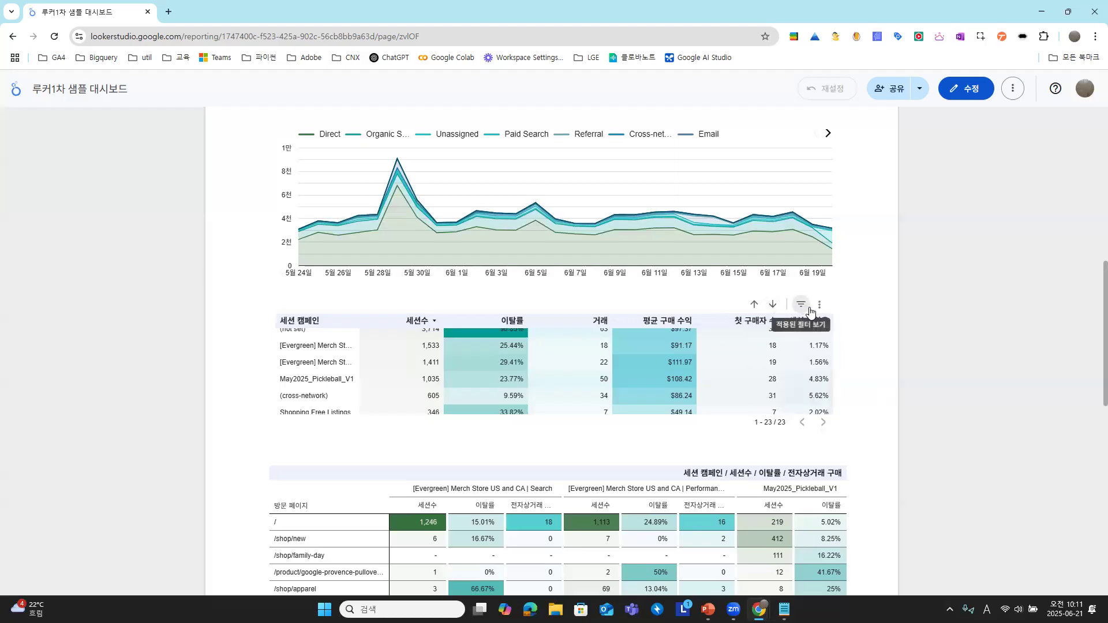
- Review the 방문 페이지 by campaign pivot table alongside the campaign table and trend charts above it
{"action": "scroll", "coordinate": [851, 378], "scroll_direction": "down", "scroll_amount": 3}
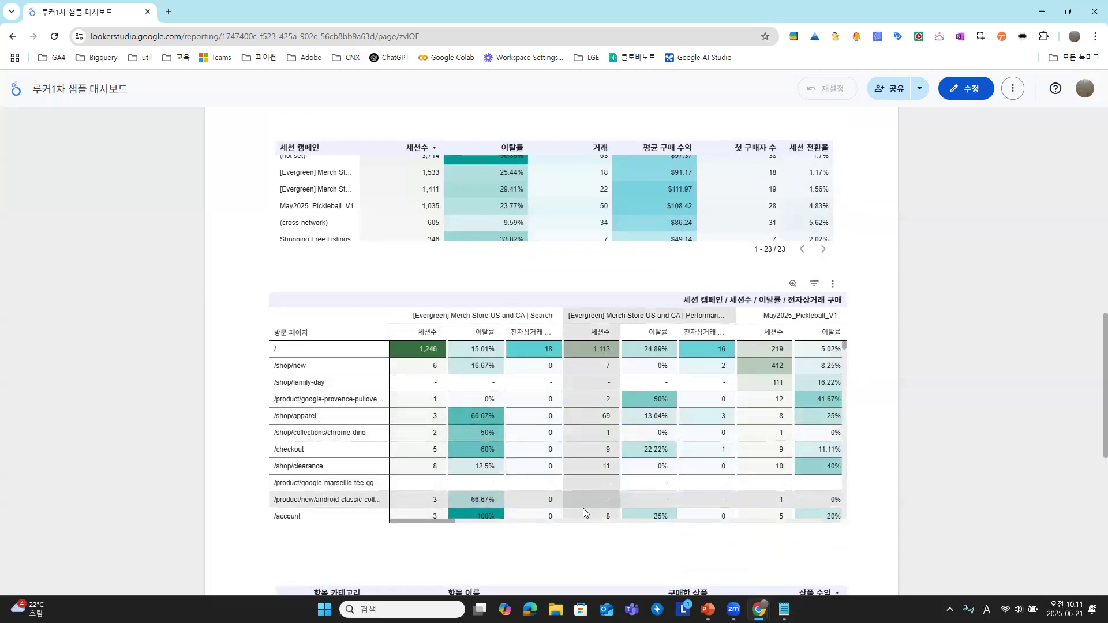
{"action": "scroll", "coordinate": [842, 283], "scroll_direction": "down", "scroll_amount": 1}
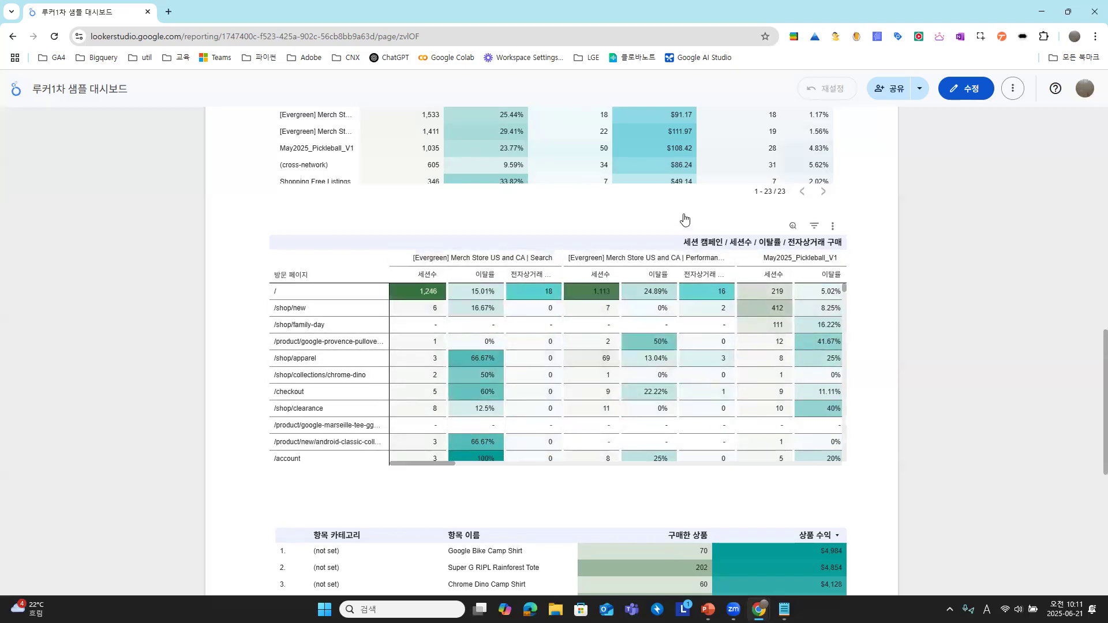
{"action": "scroll", "coordinate": [744, 234], "scroll_direction": "up", "scroll_amount": 10}
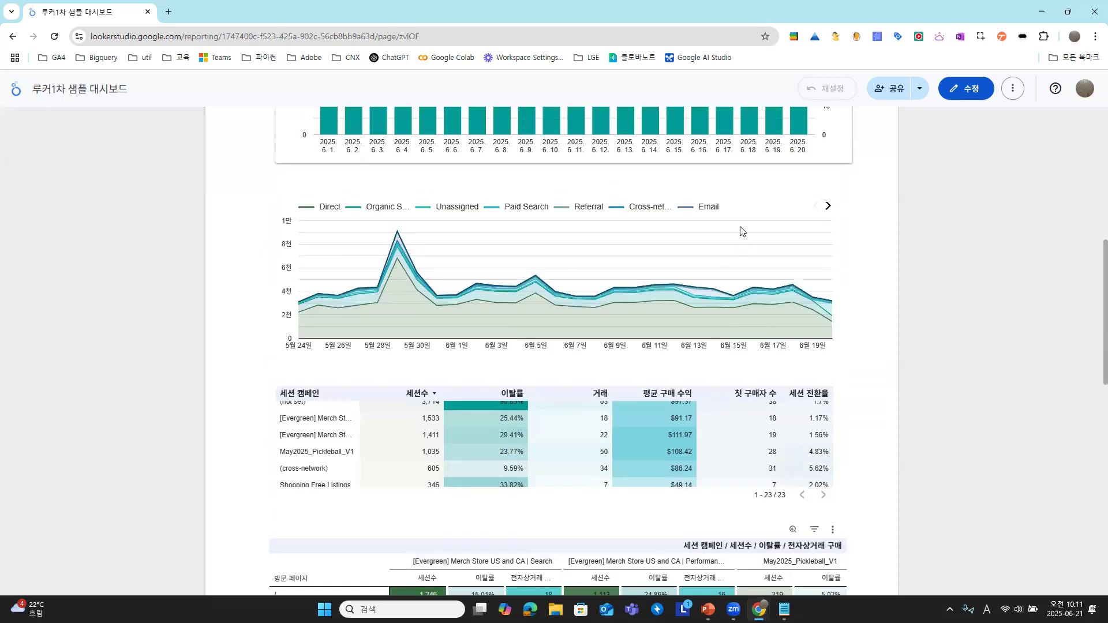
{"action": "scroll", "coordinate": [556, 236], "scroll_direction": "up", "scroll_amount": 1}
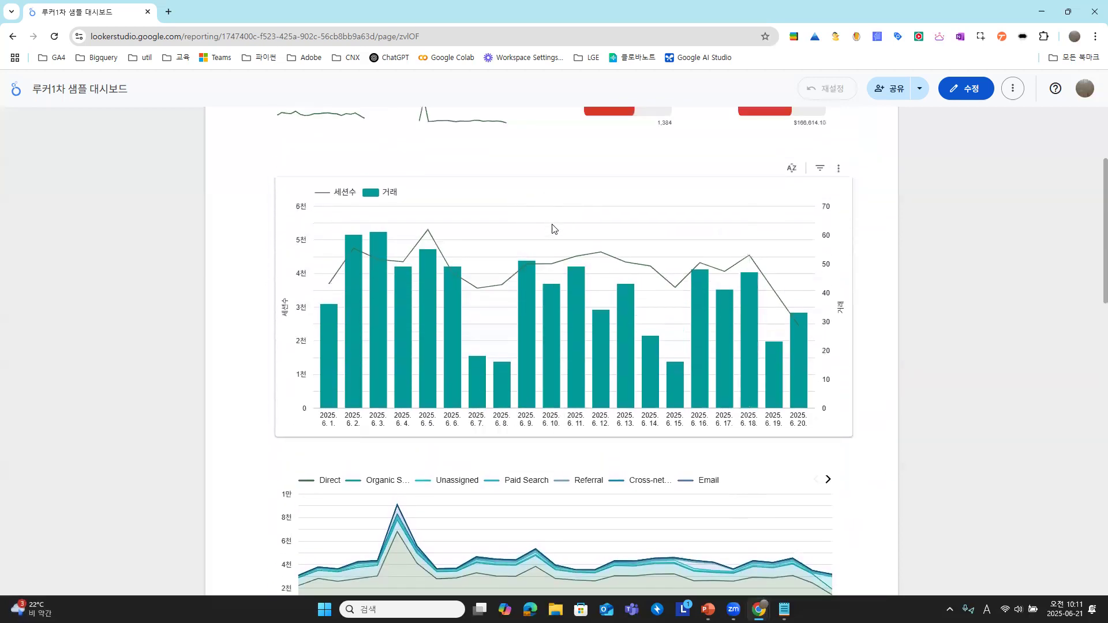
{"action": "scroll", "coordinate": [557, 239], "scroll_direction": "down", "scroll_amount": 5}
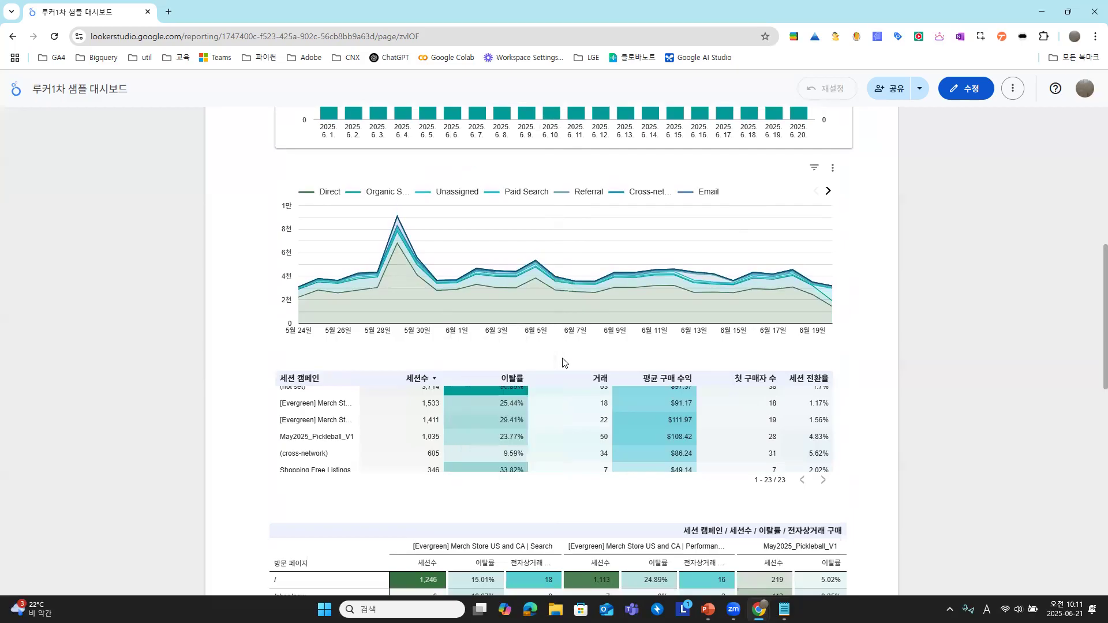
{"action": "scroll", "coordinate": [756, 352], "scroll_direction": "down", "scroll_amount": 1}
{"action": "scroll", "coordinate": [758, 349], "scroll_direction": "down", "scroll_amount": 2}
{"action": "scroll", "coordinate": [749, 398], "scroll_direction": "down", "scroll_amount": 2}
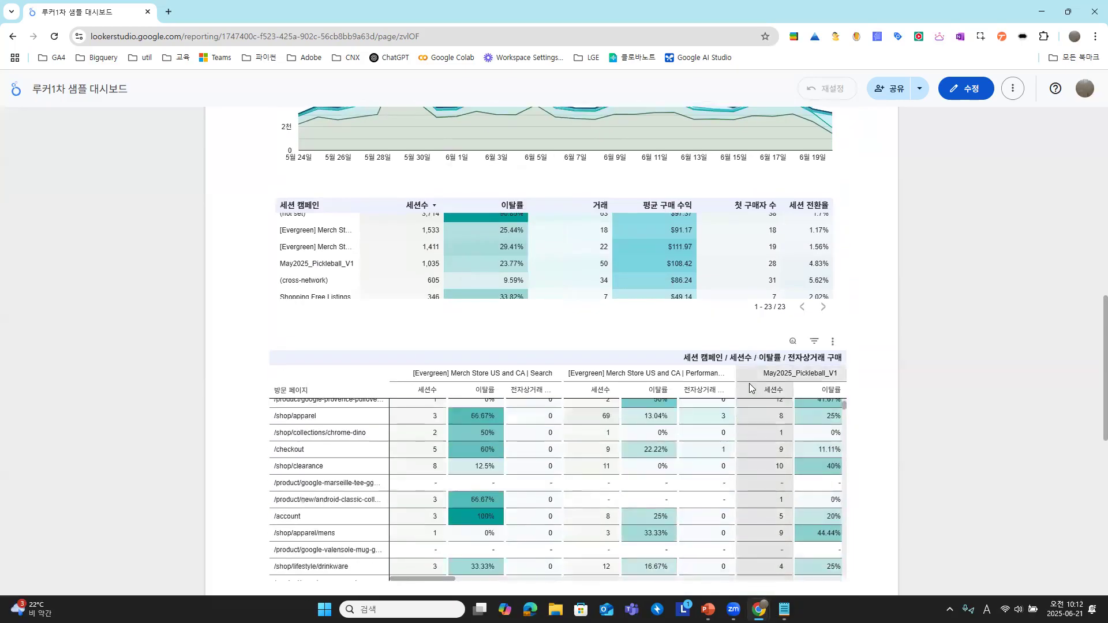
{"action": "scroll", "coordinate": [856, 415], "scroll_direction": "up", "scroll_amount": 4}
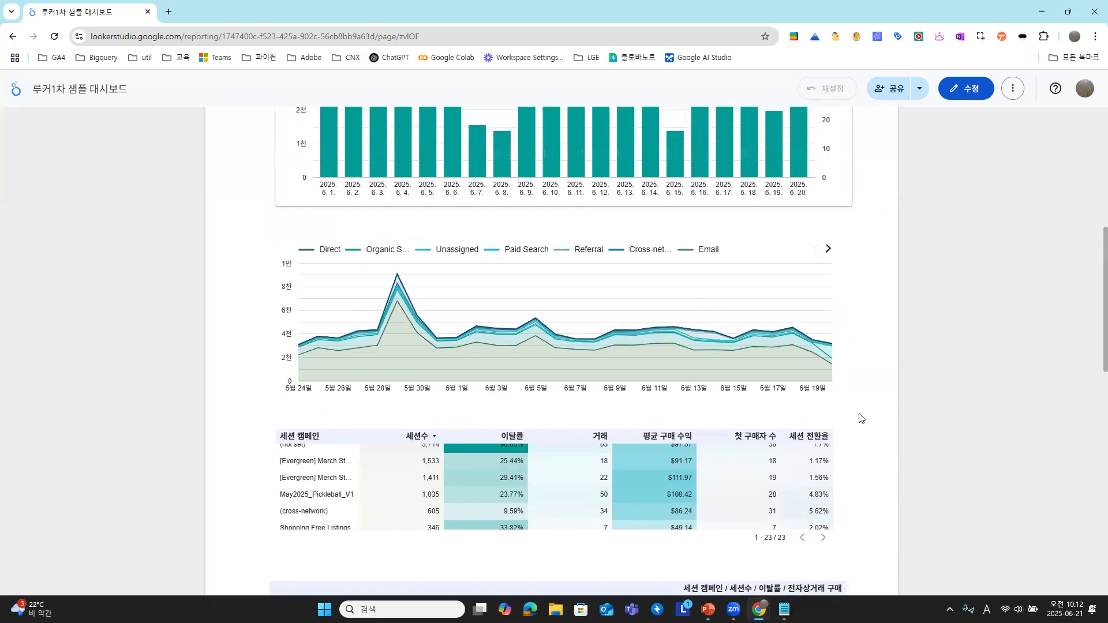
{"action": "scroll", "coordinate": [856, 415], "scroll_direction": "down", "scroll_amount": 6}
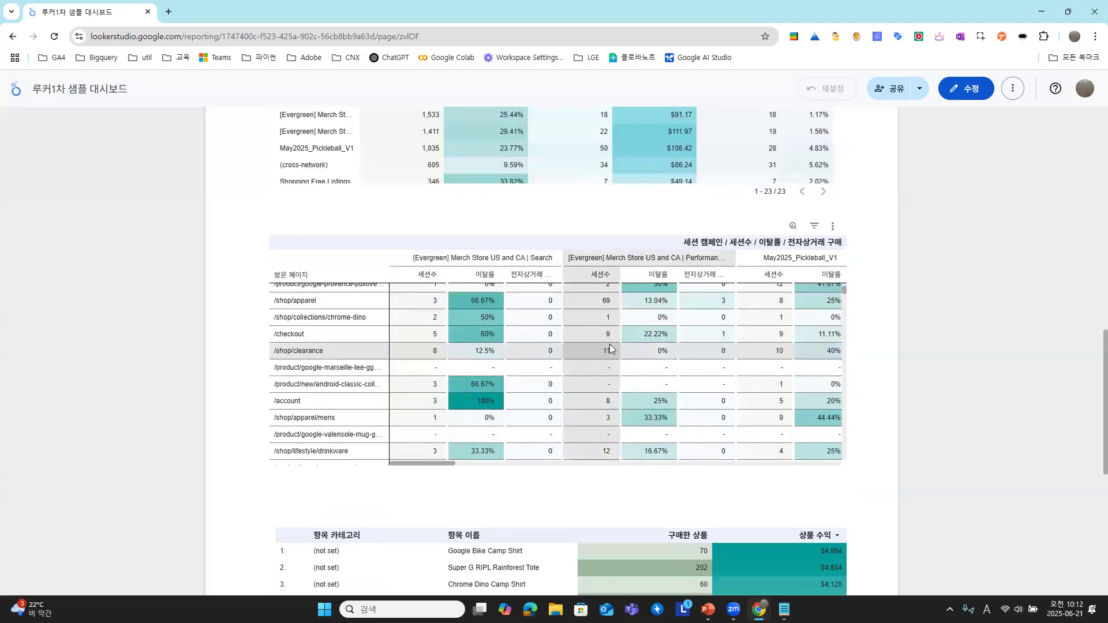
- Review the 항목 카테고리 and 항목 이름 product revenue table through row 24, finishing at the start of the report
{"action": "scroll", "coordinate": [877, 415], "scroll_direction": "down", "scroll_amount": 5}
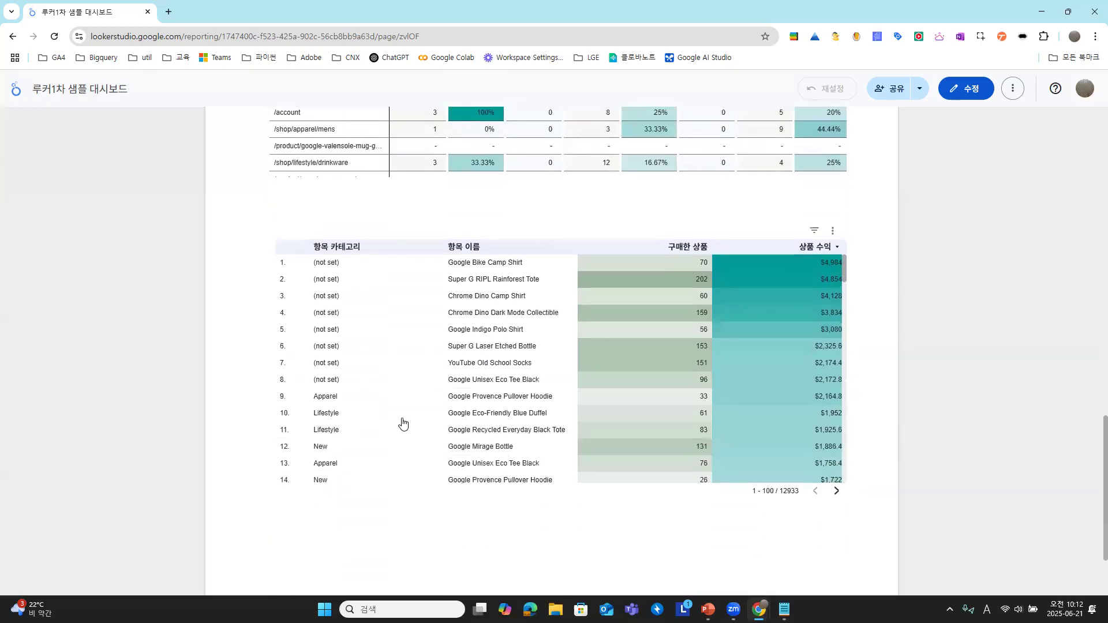
{"action": "scroll", "coordinate": [410, 296], "scroll_direction": "down", "scroll_amount": 3}
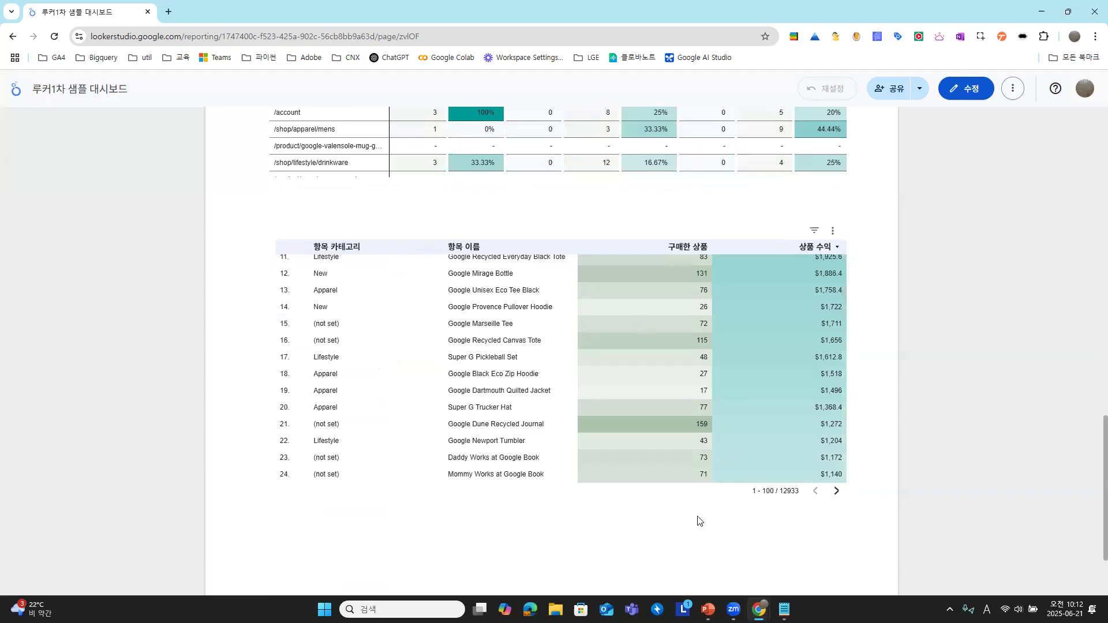
{"action": "scroll", "coordinate": [702, 508], "scroll_direction": "down", "scroll_amount": 2}
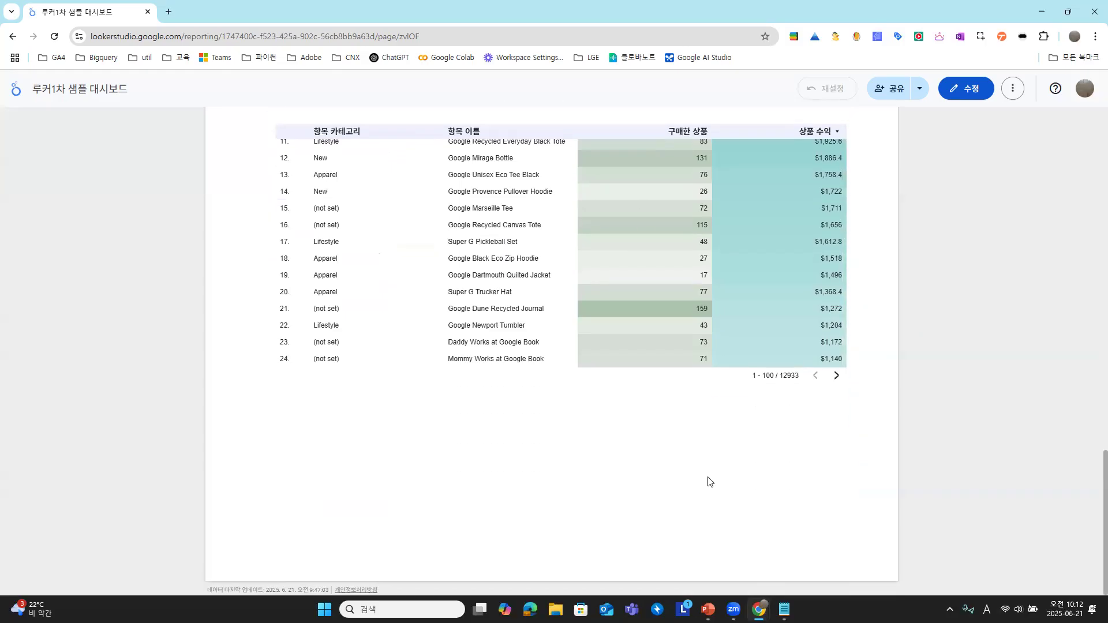
{"action": "scroll", "coordinate": [709, 484], "scroll_direction": "up", "scroll_amount": 7}
{"action": "scroll", "coordinate": [709, 472], "scroll_direction": "up", "scroll_amount": 10}
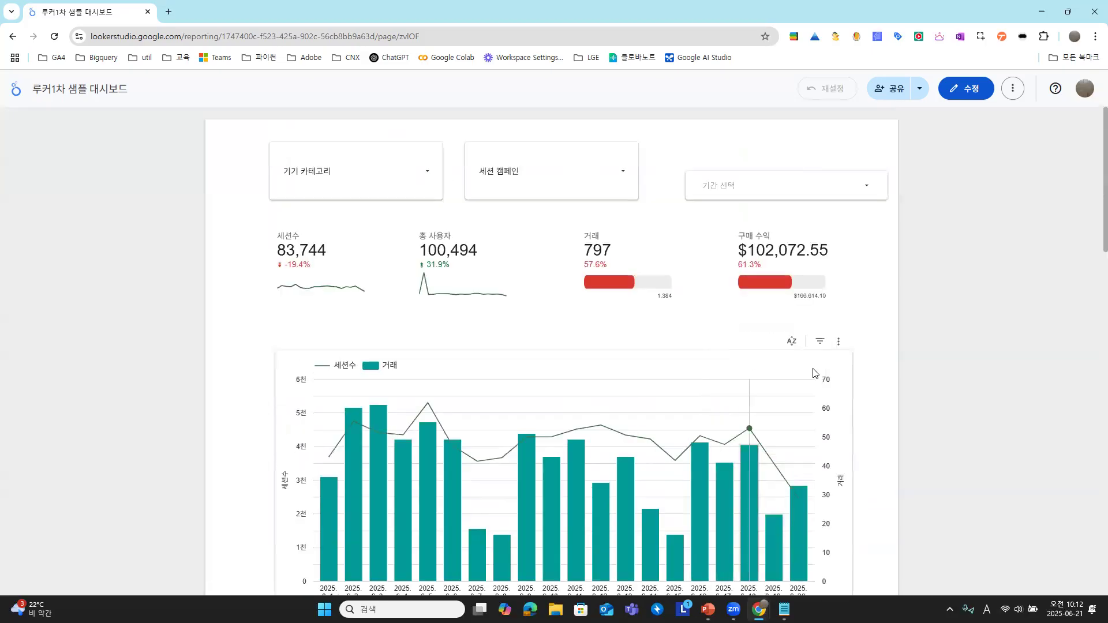